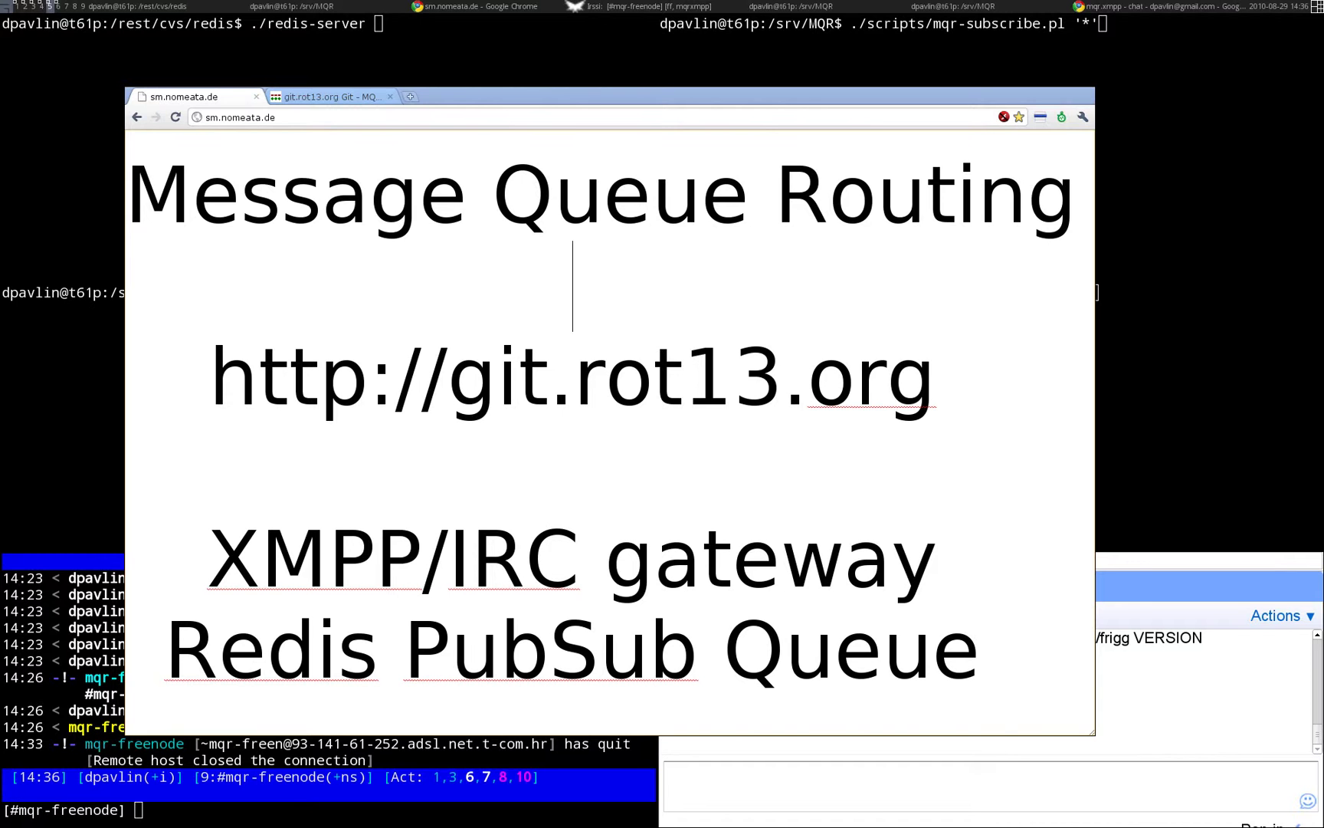
Close the slide window and launch redis-server, mqr-irc-client.pl and mqr-xmpp-client.pl in their terminals.
click(670, 786)
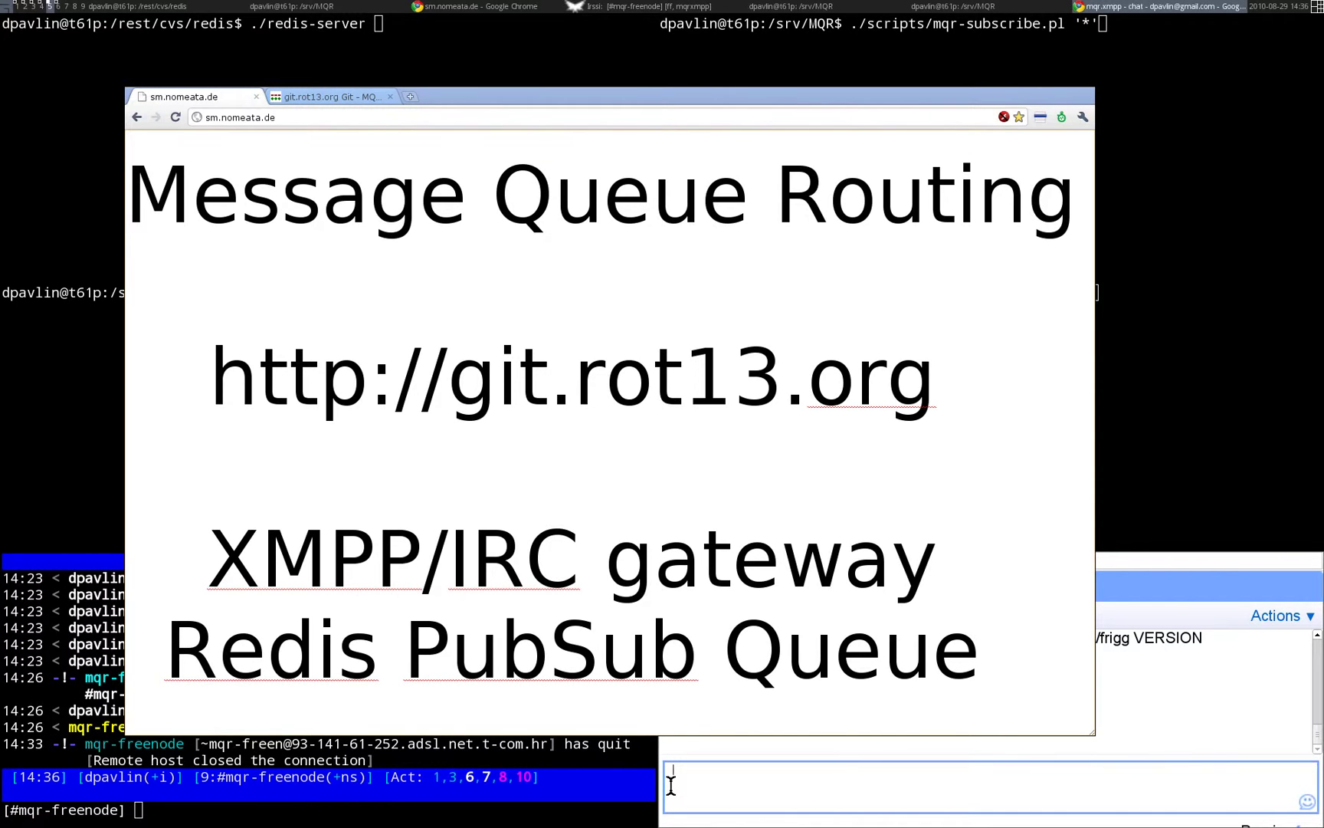
key(ctrl+shift+w)
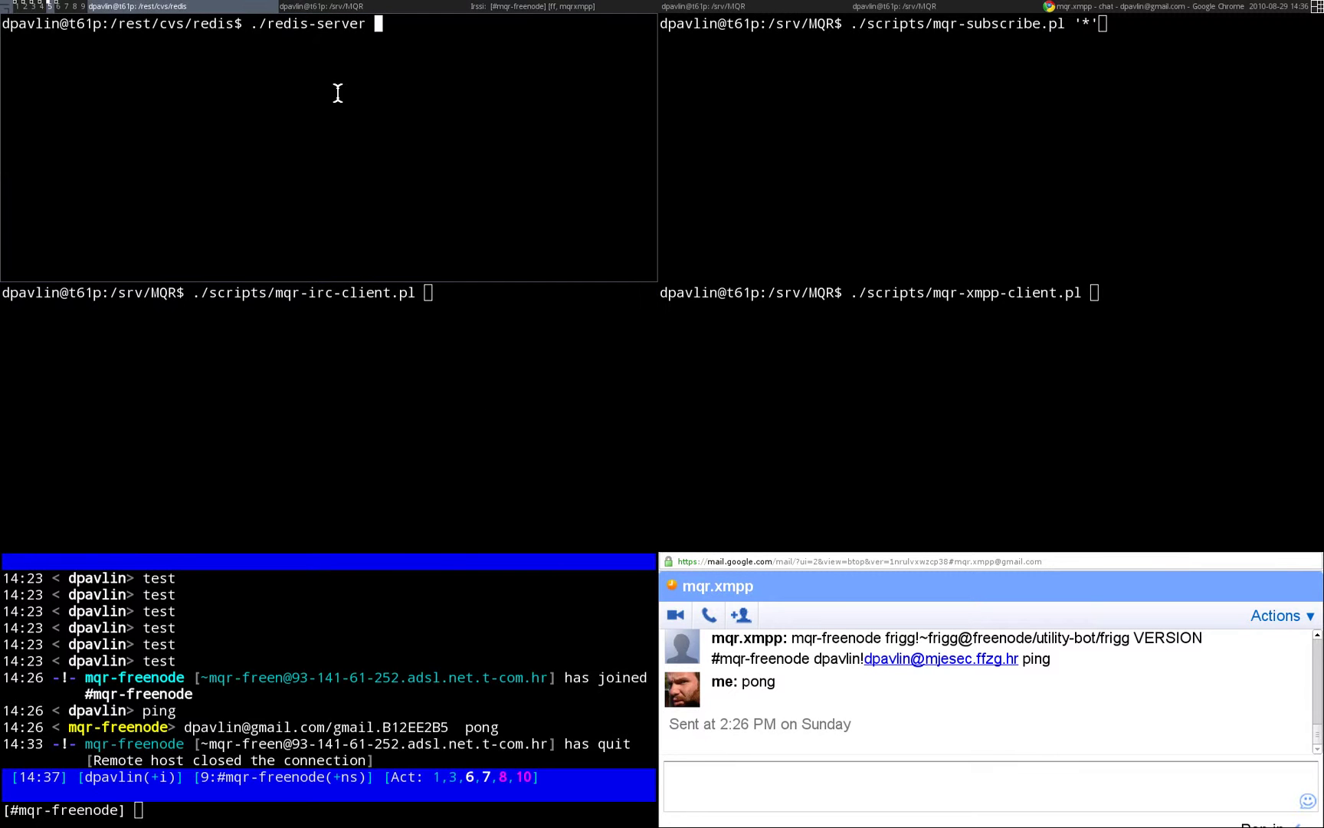
key(Return)
key(Return)
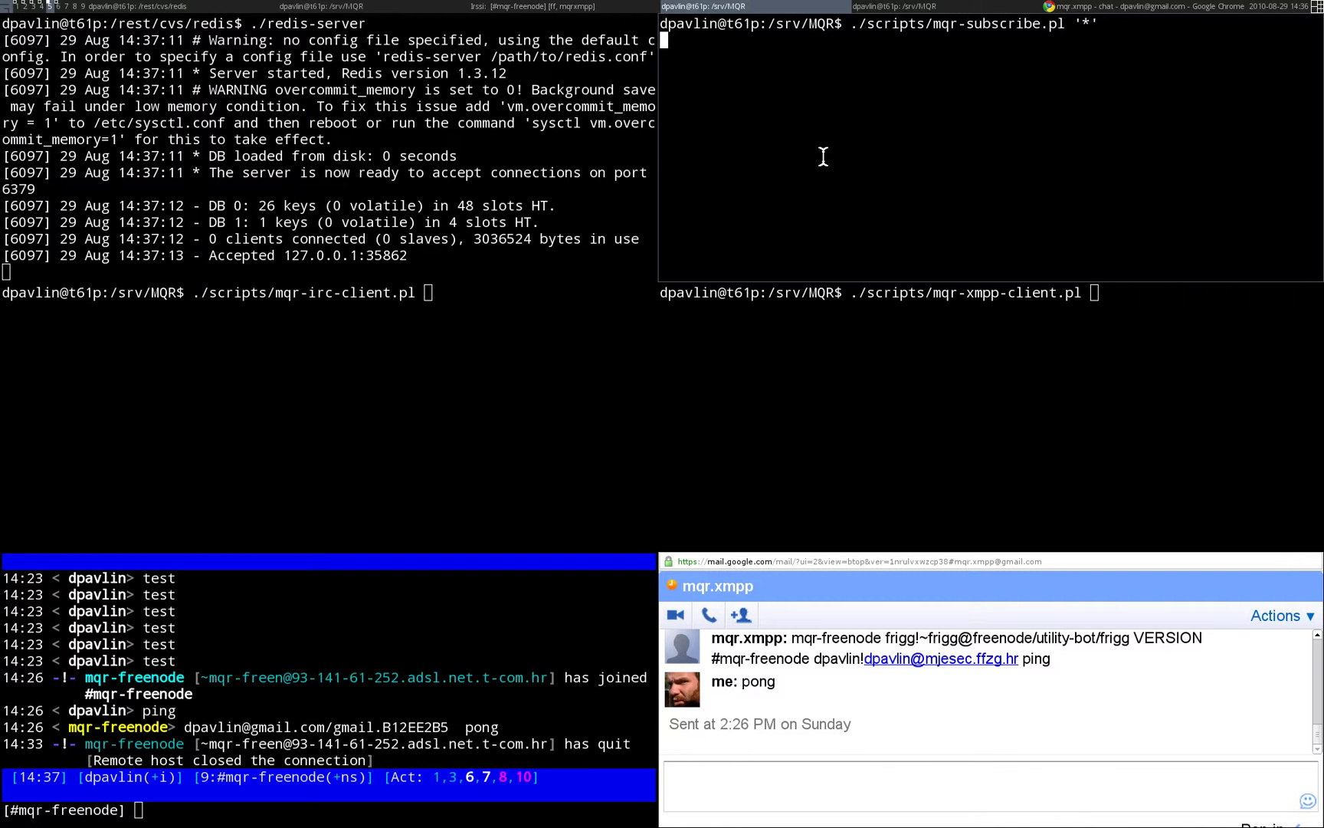
key(Return)
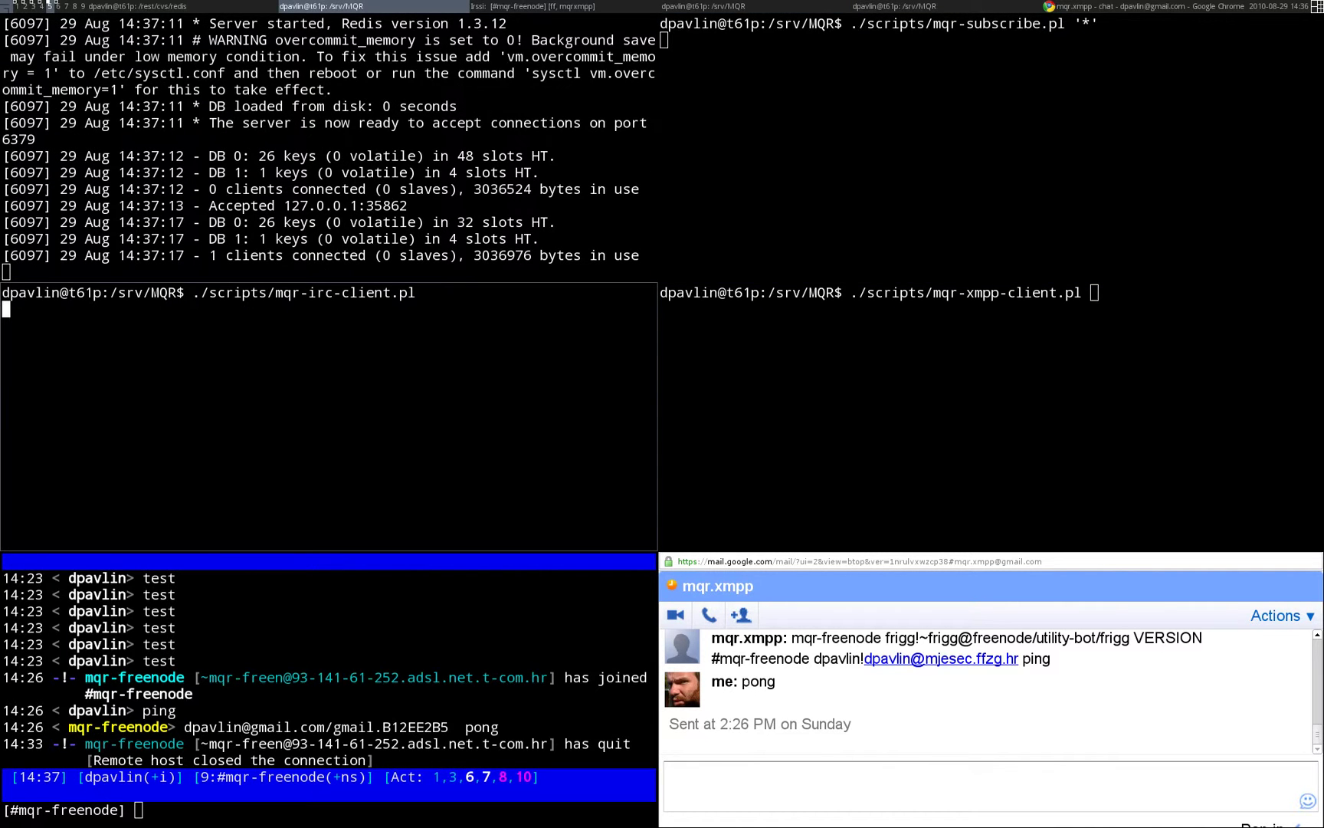
key(Return)
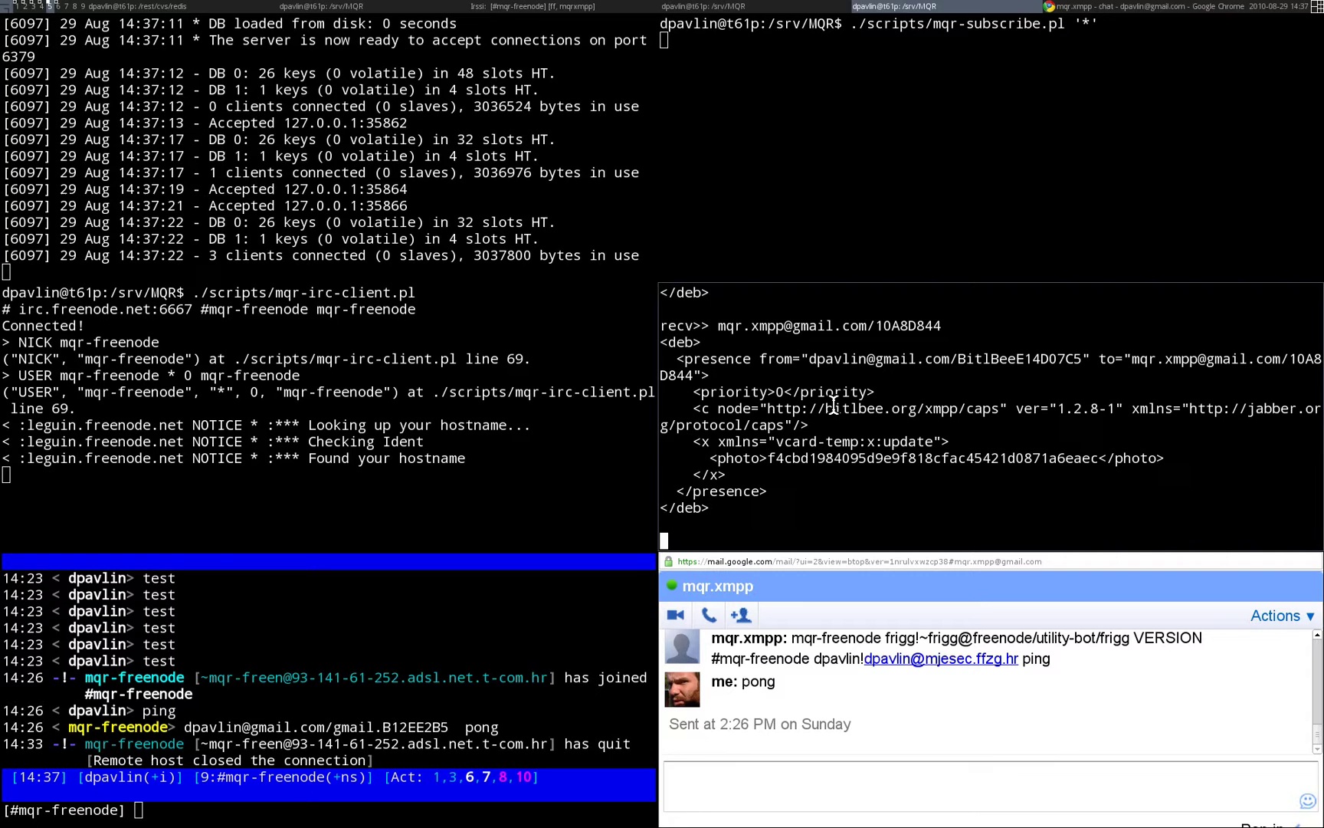
Focus the Gmail chat box while the IRC client joins #mqr-freenode and the frigg VERSION request is relayed.
click(768, 774)
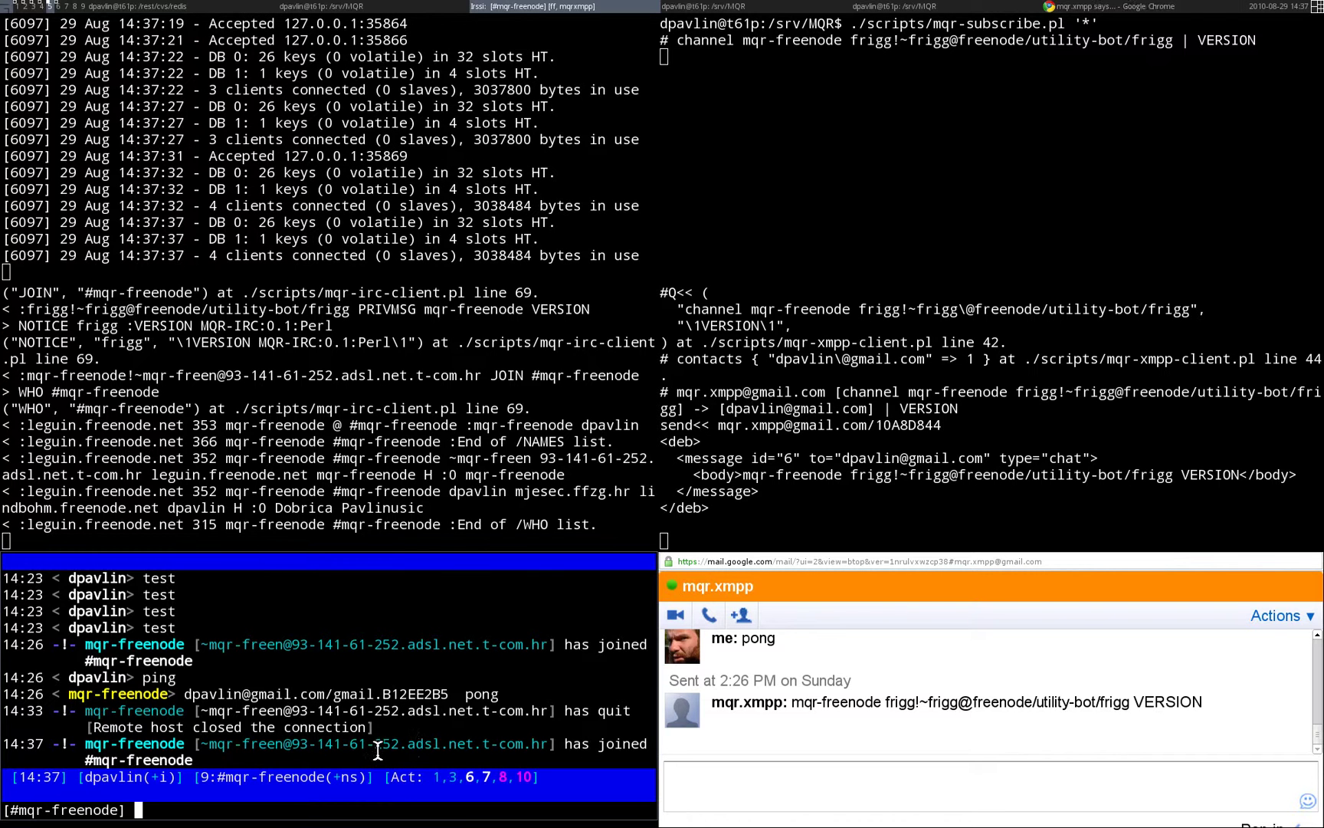
text(p)
text(ing)
Send ping in #mqr-freenode, then reply pong from Gmail chat back into the channel via Redis.
key(Return)
click(887, 793)
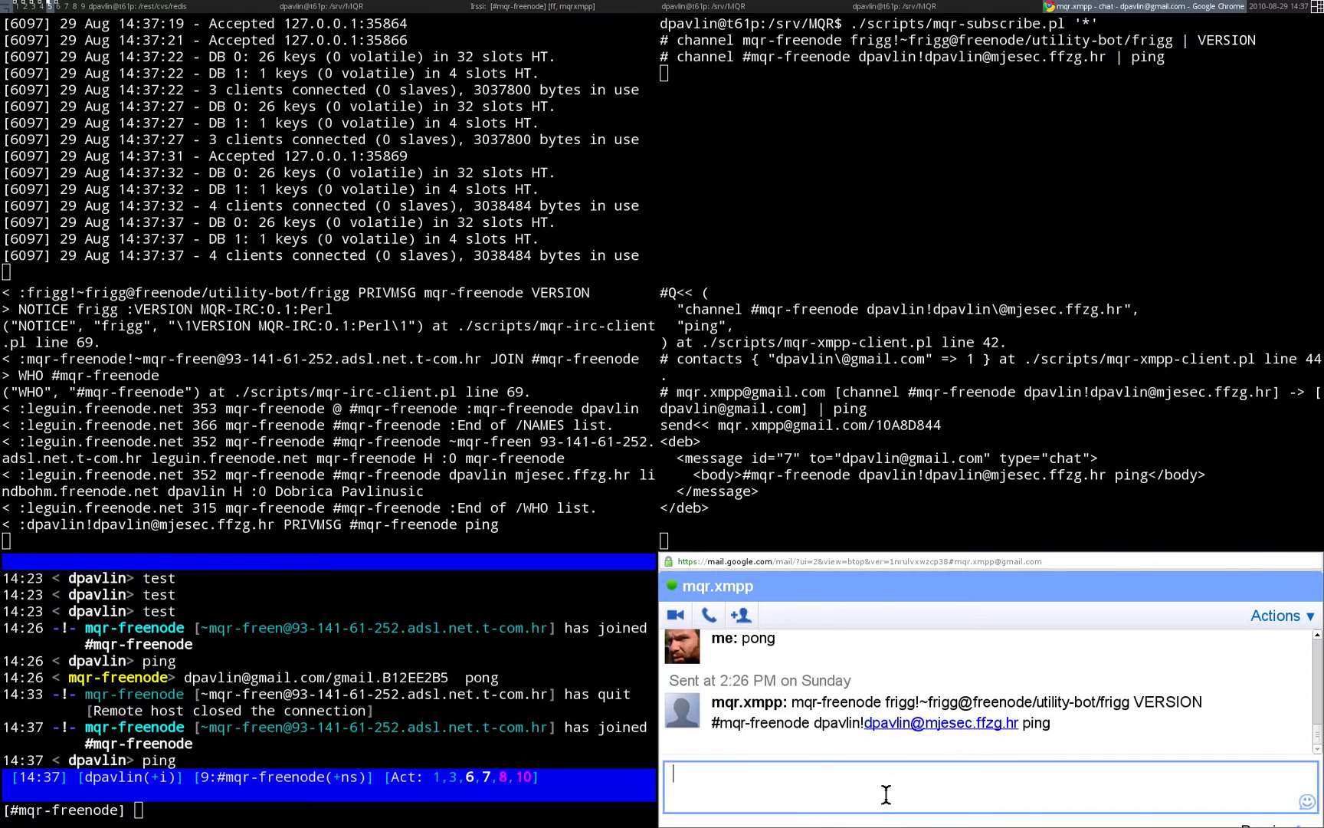
text(pong)
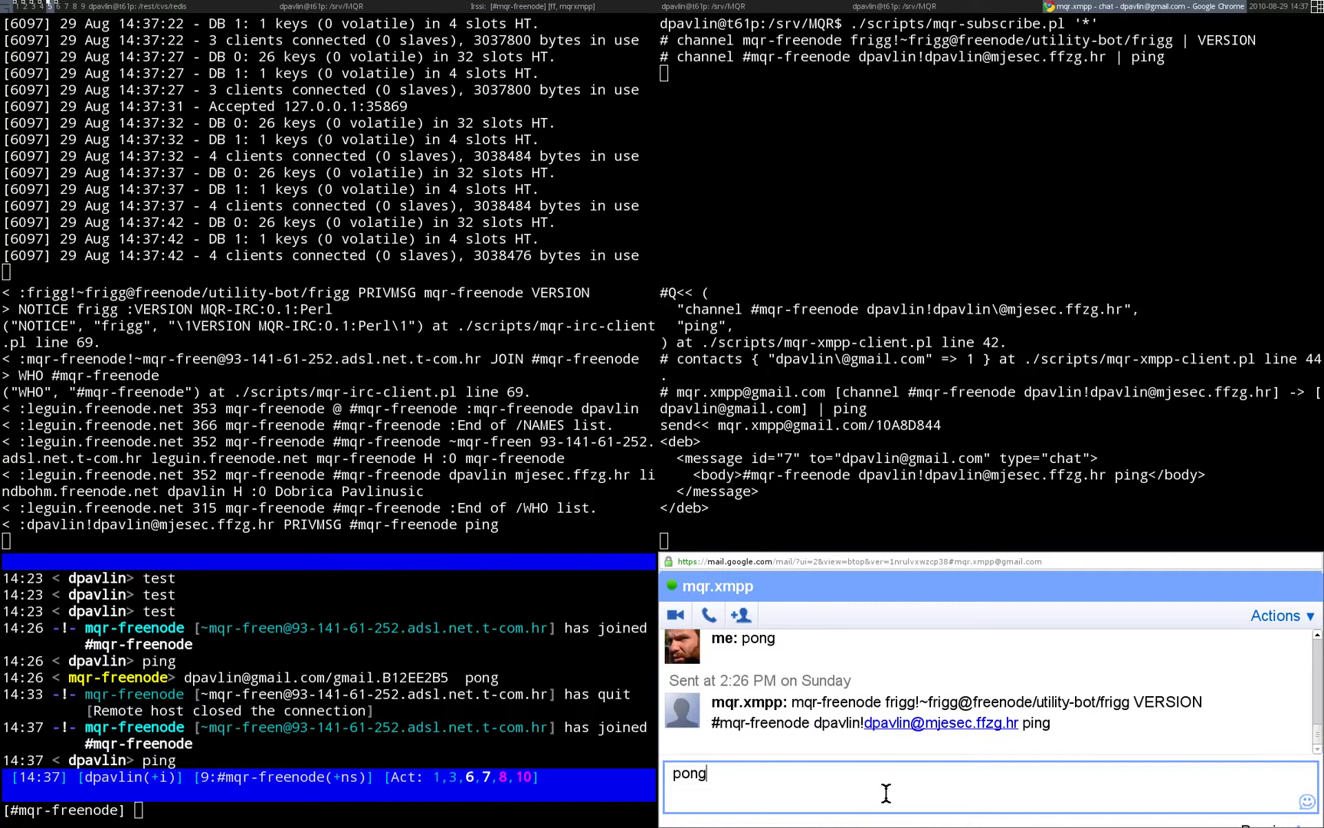
key(Return)
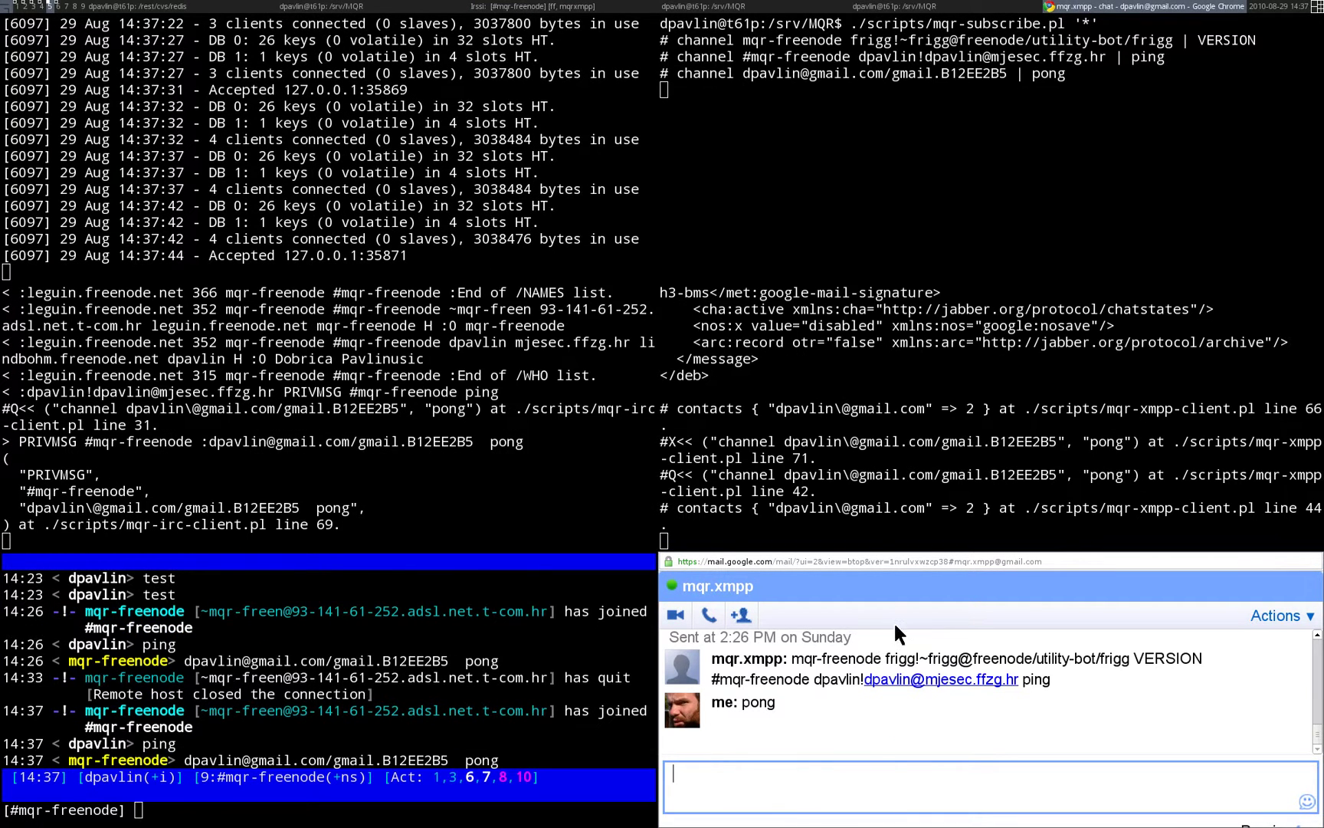